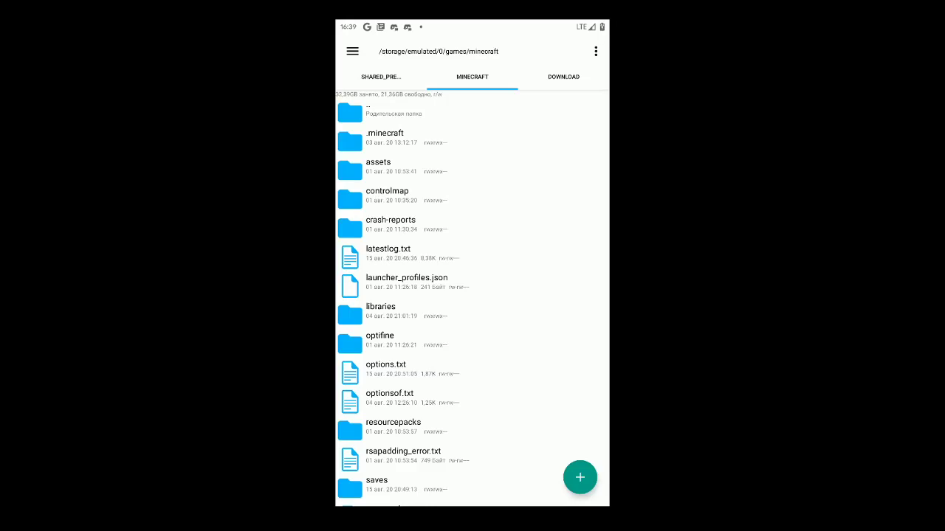
Step: Leave the file explorer and open Firefox from the list of installed apps
left_click_drag(473, 505, 472, 332)
left_click_drag(472, 443, 473, 184)
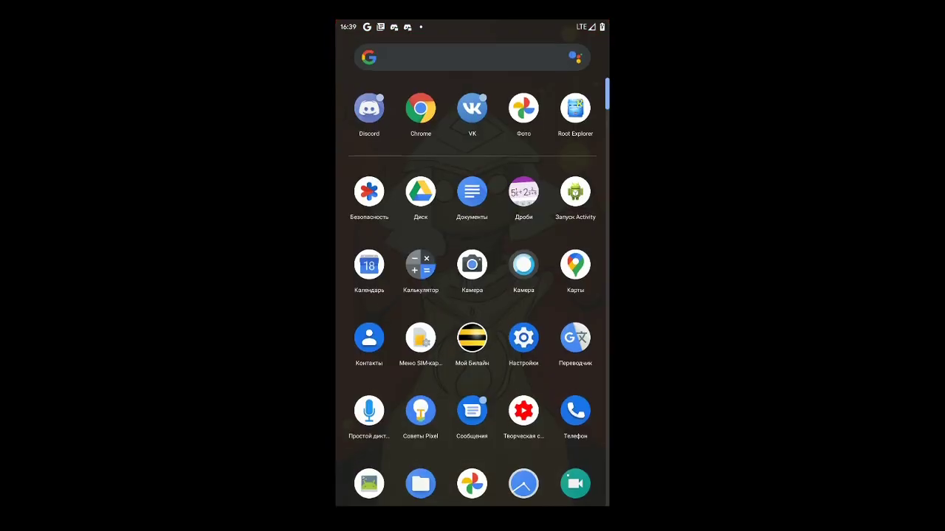
mouse_move(472, 443)
left_mouse_down()
mouse_move(472, 184)
mouse_move(472, 443)
left_mouse_up()
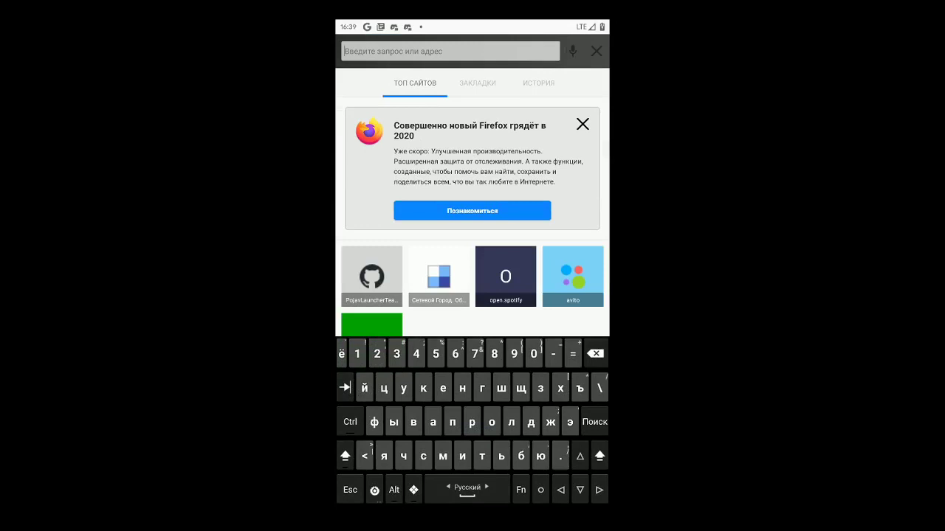
Step: Open the website optifine.net/home in the browser
key("BackSpace")
key("ctrl+space")
type("o")
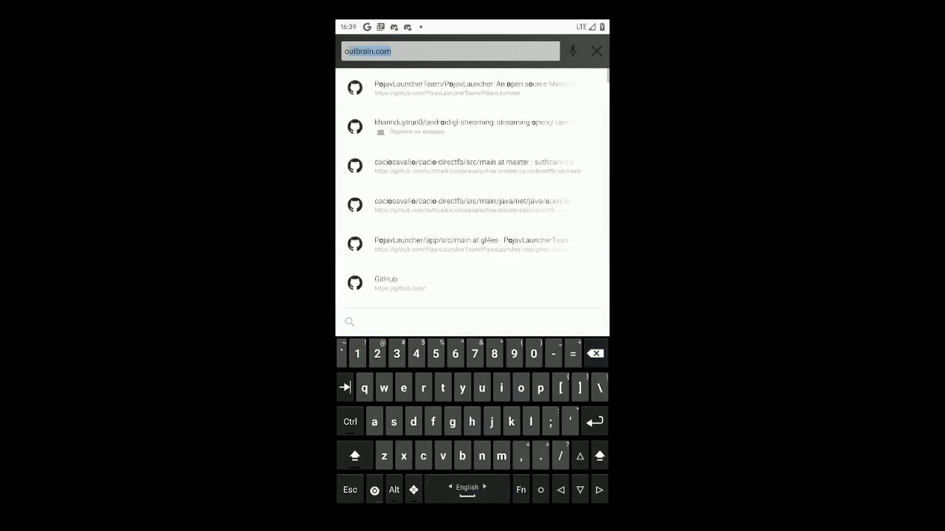
type("ptofine")
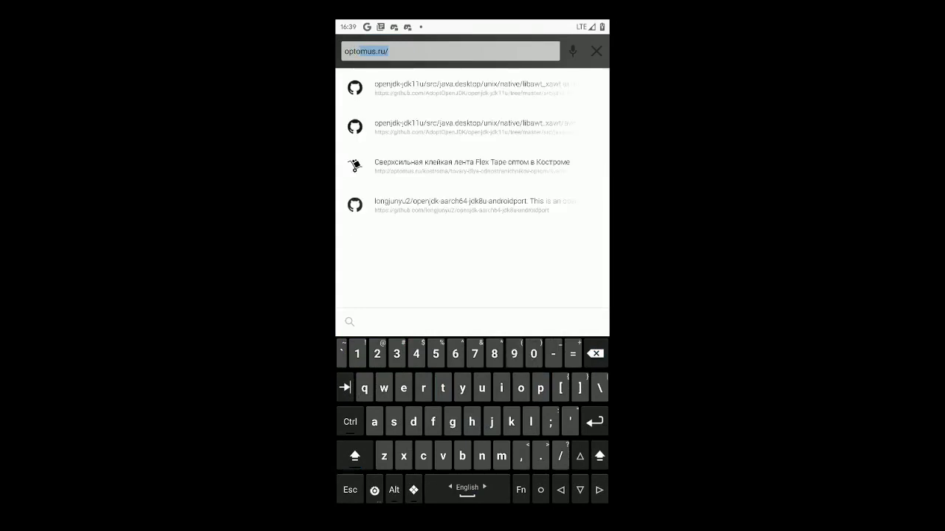
key("BackSpace")
key("BackSpace")
key("BackSpace")
key("BackSpace")
key("BackSpace")
type("i")
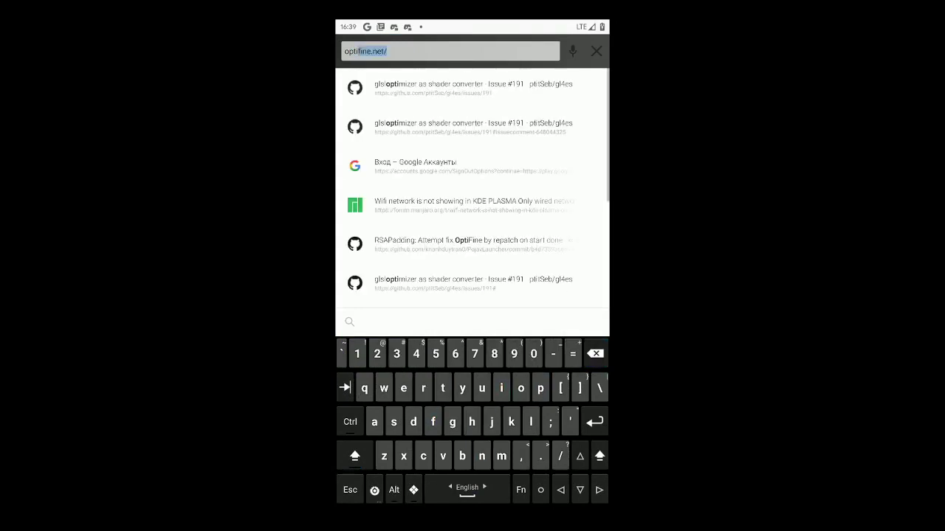
type("fine.net/home")
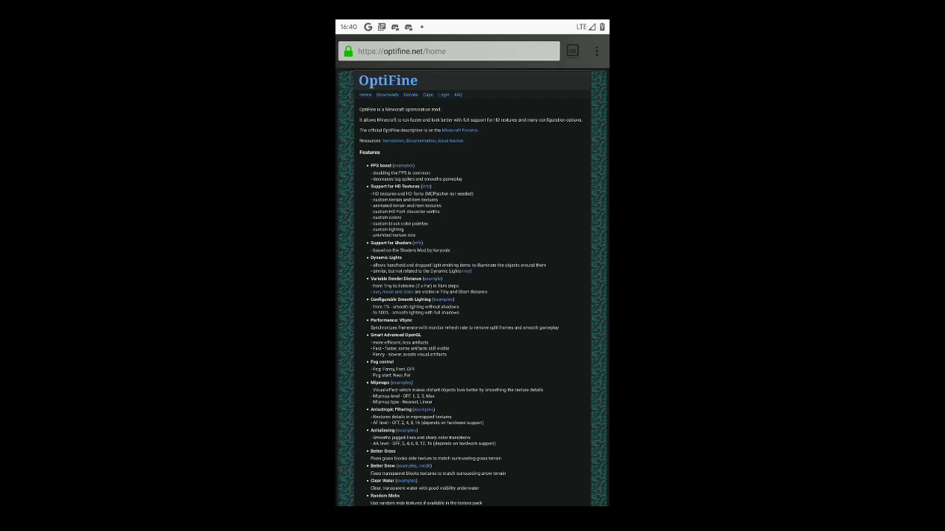
Step: Download OptiFine 1.11.2 HD U B9 from the OptiFine downloads page
left_click(385, 94)
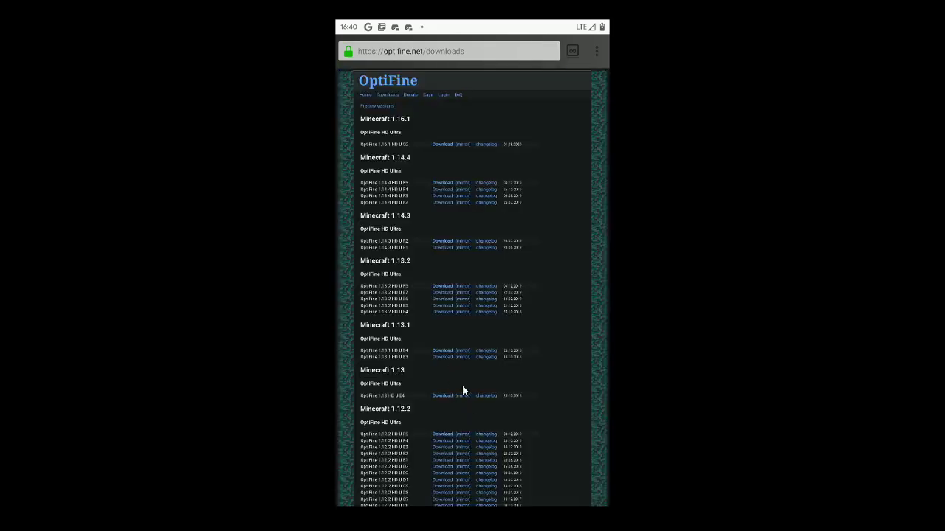
scroll(463, 386, "down", 5)
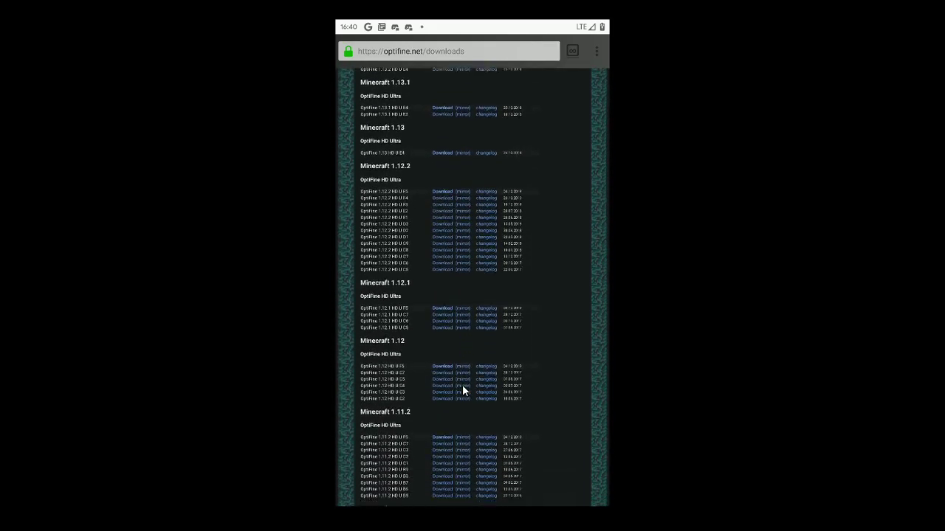
scroll(463, 391, "down", 1)
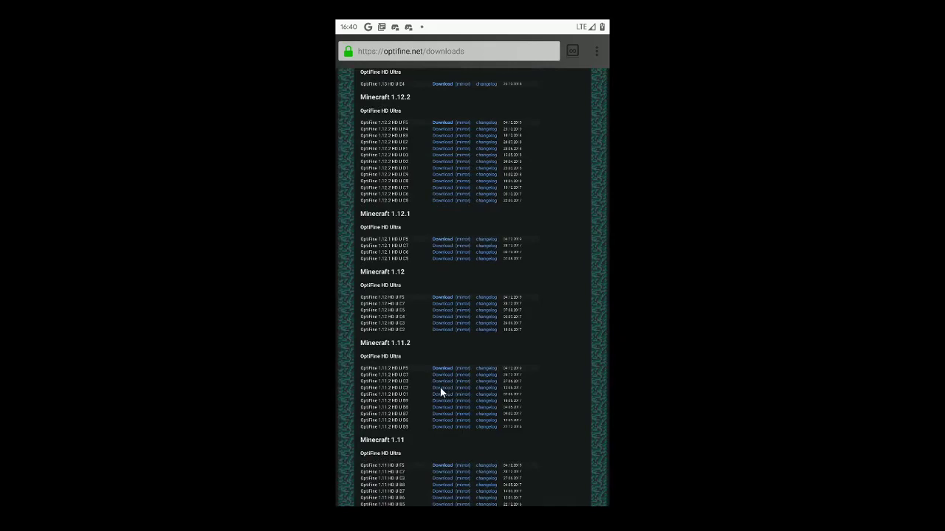
scroll(439, 386, "up", 5)
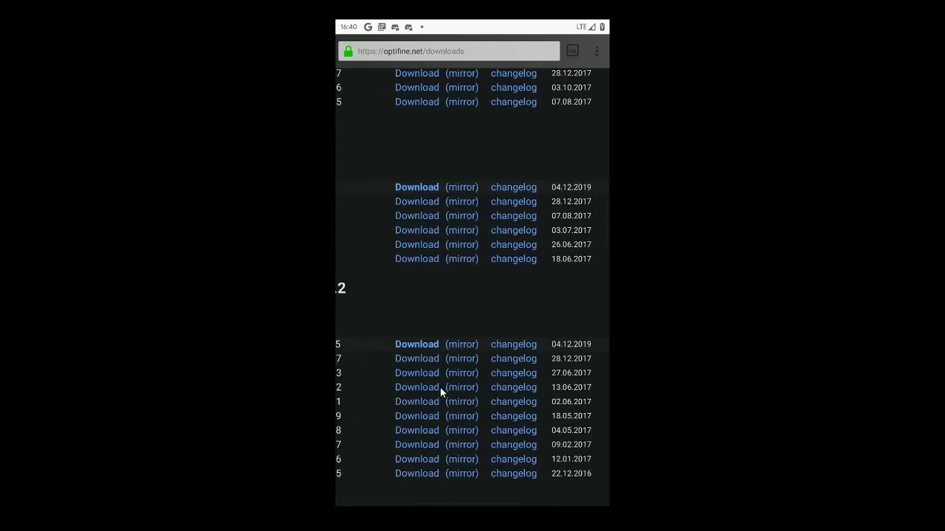
scroll(440, 387, "left", 4)
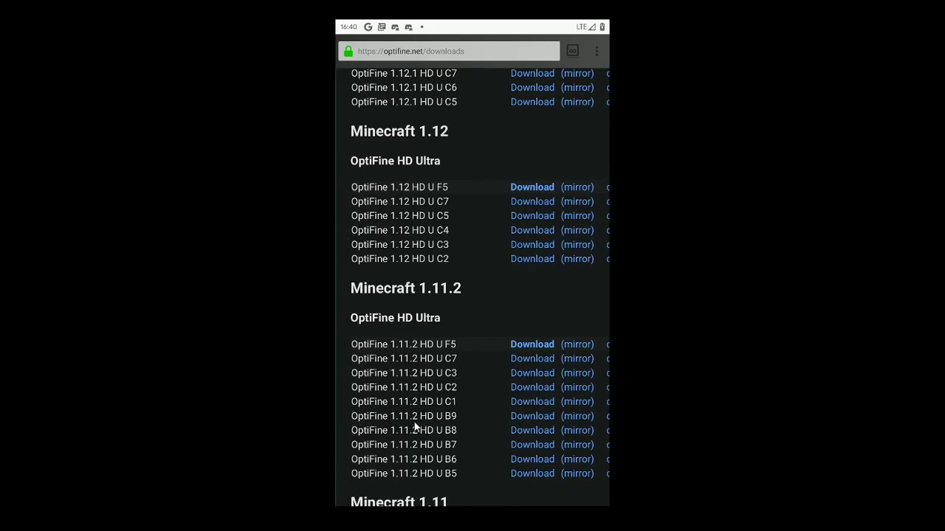
left_click(526, 417)
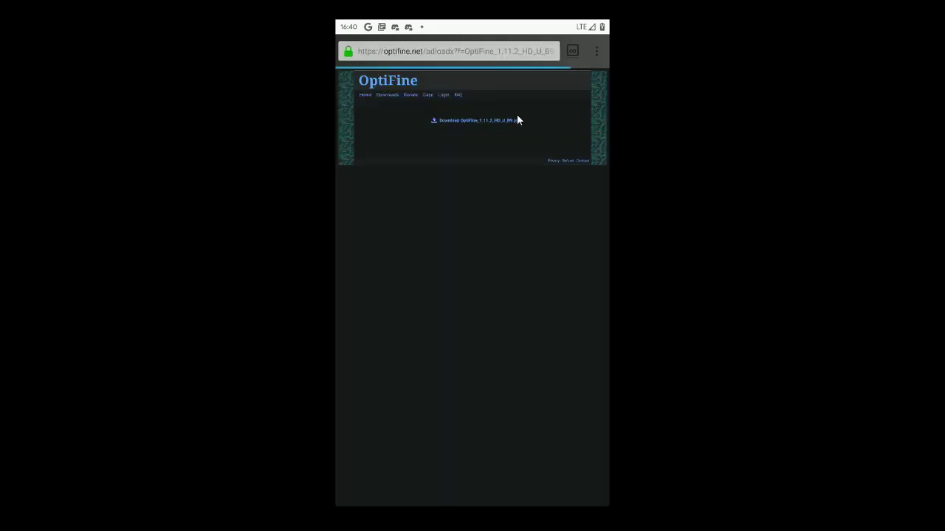
left_click(493, 121)
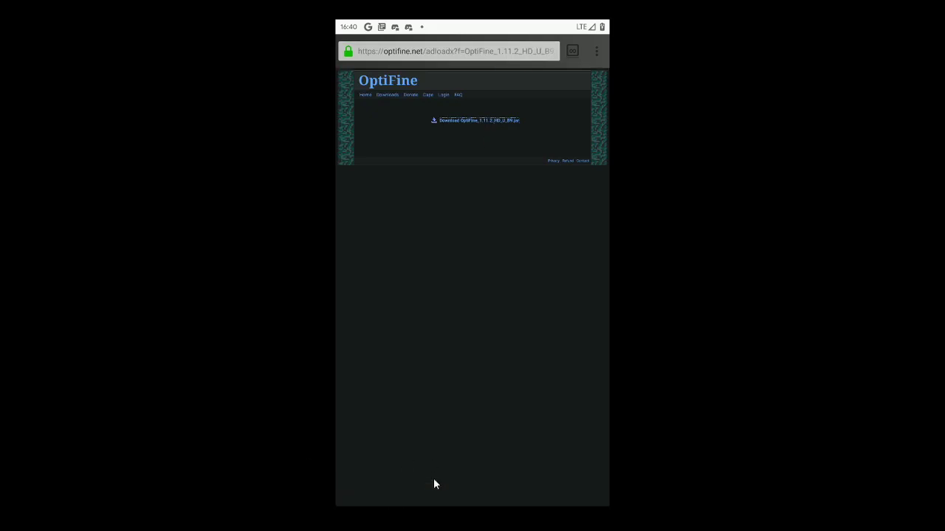
Step: Check the progress of the OptiFine download in the notifications
key("ctrl+n")
scroll(412, 502, "down", 10)
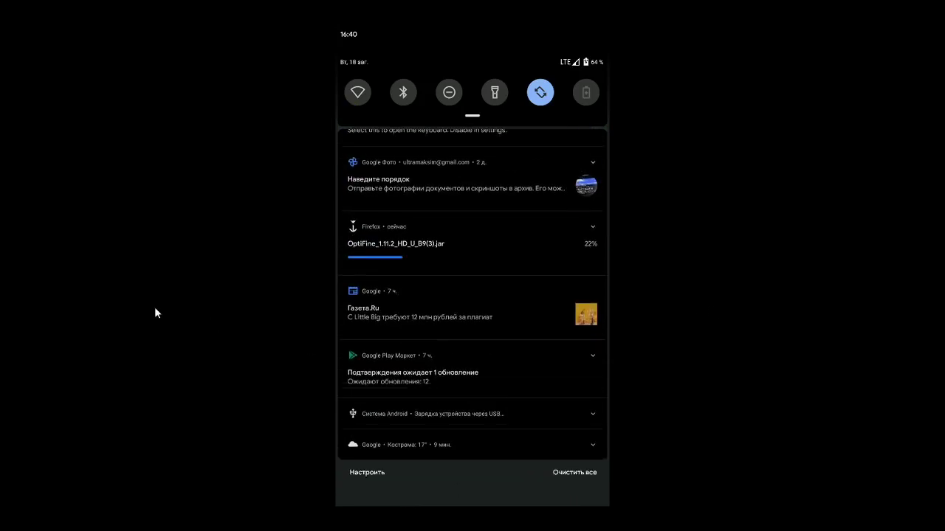
left_click(594, 230)
scroll(528, 266, "down", 1)
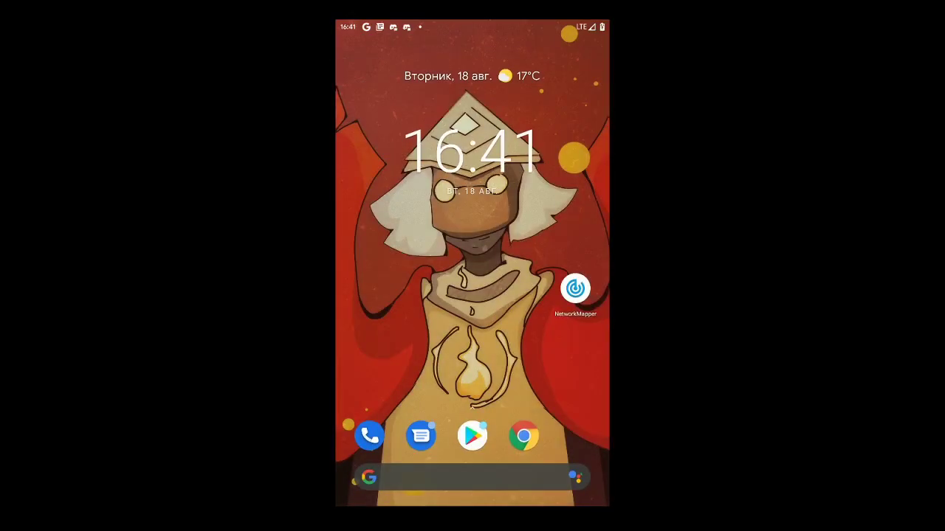
Step: Open PojavLauncher from the app list and log in with the saved account profile
left_click_drag(472, 413, 472, 185)
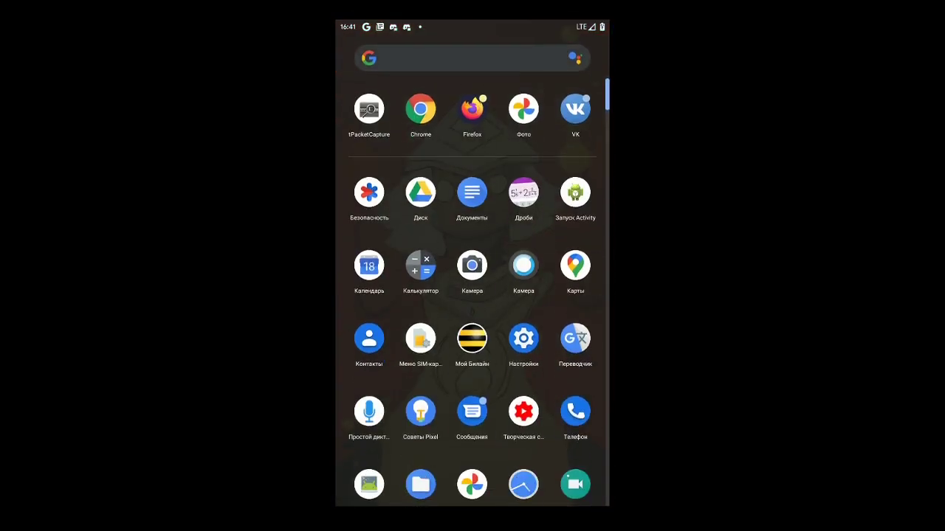
scroll(473, 288, "down", 10)
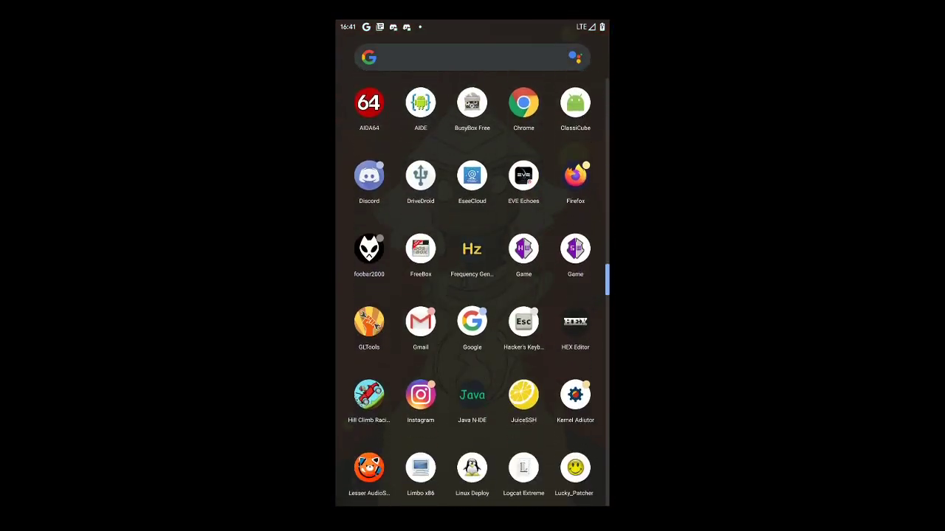
scroll(472, 287, "down", 5)
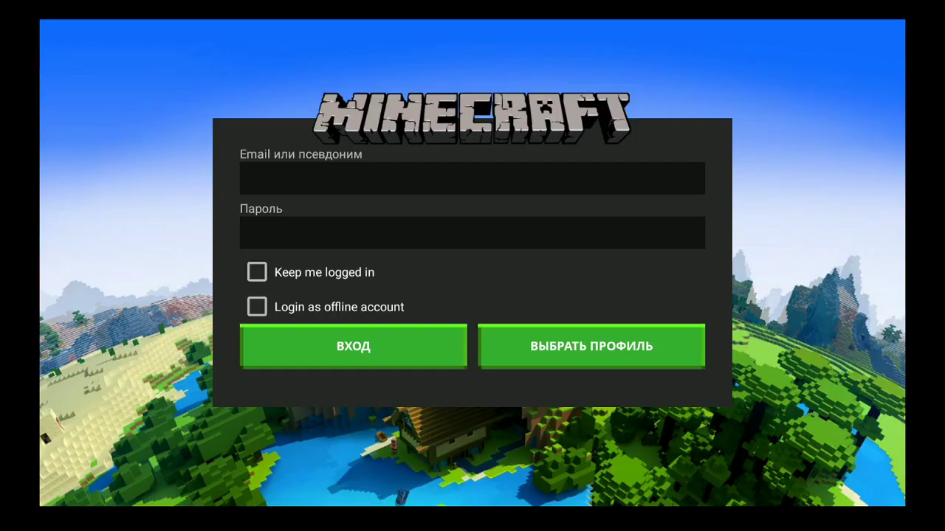
left_click(591, 346)
left_click(263, 259)
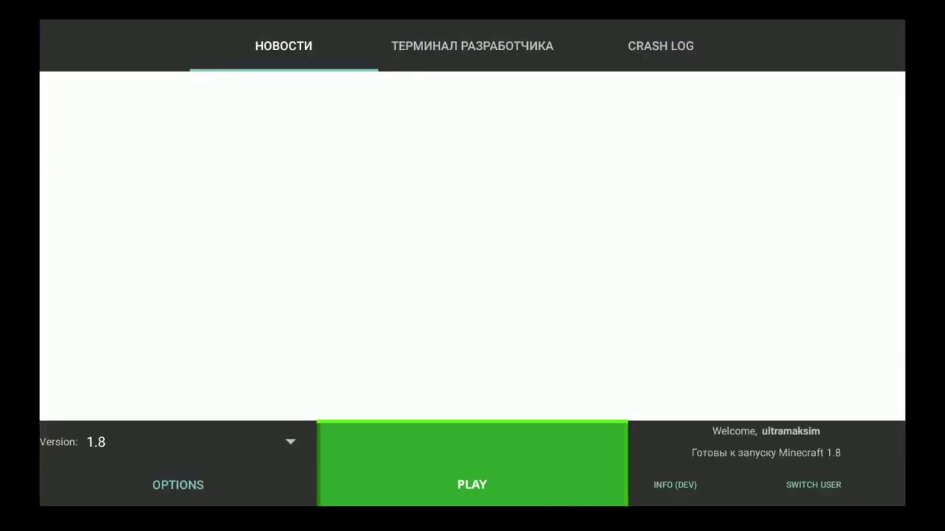
Step: Install OptiFine in the launcher using the file OptiFine_1.11.2_HD_U_B9(3).jar from the Download folder
left_click(178, 485)
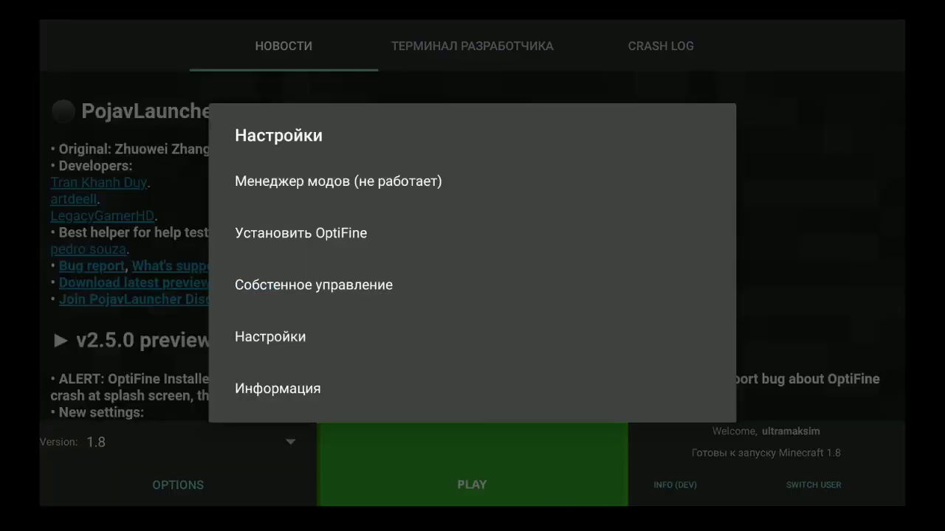
left_click(300, 233)
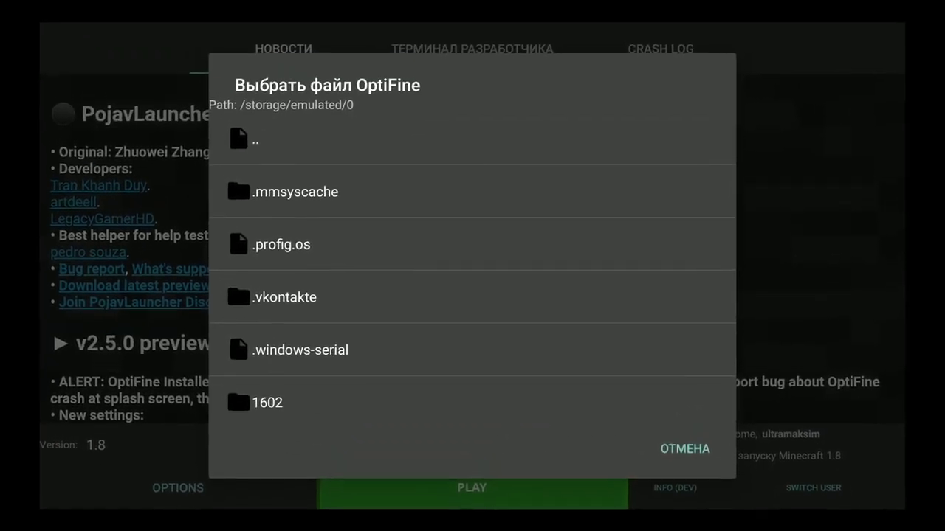
scroll(237, 337, "down", 15)
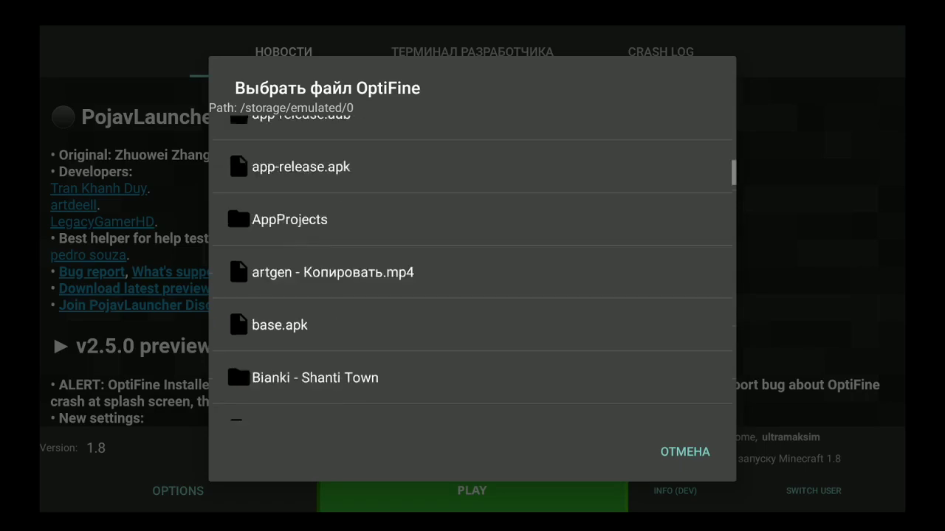
scroll(308, 243, "up", 1)
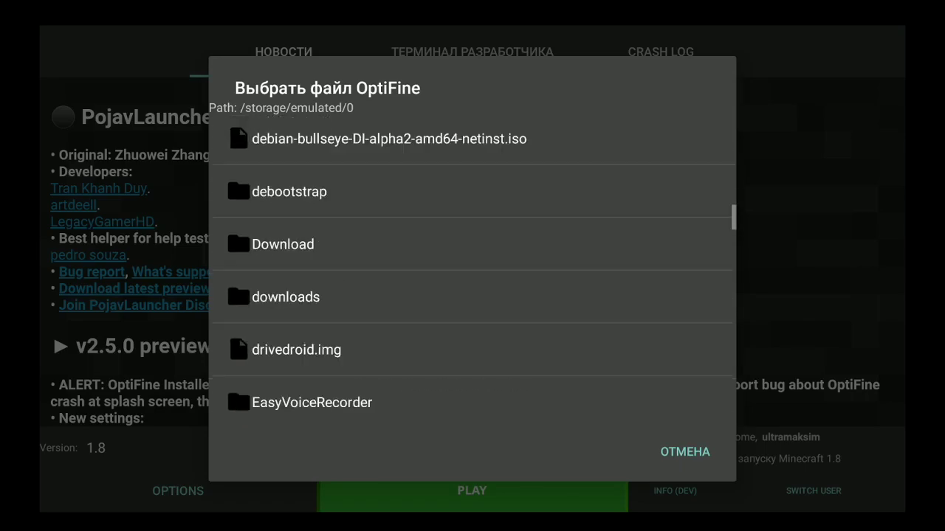
left_click(309, 243)
scroll(309, 243, "down", 10)
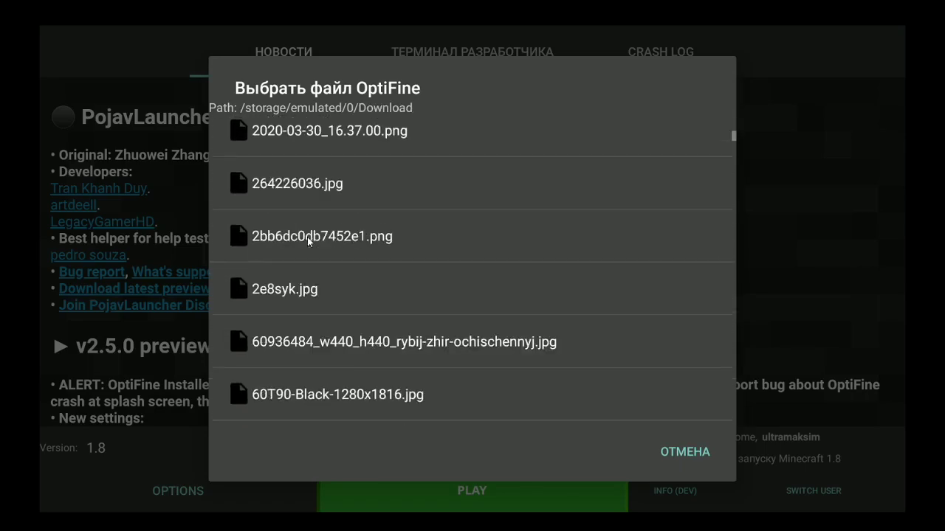
scroll(308, 244, "down", 15)
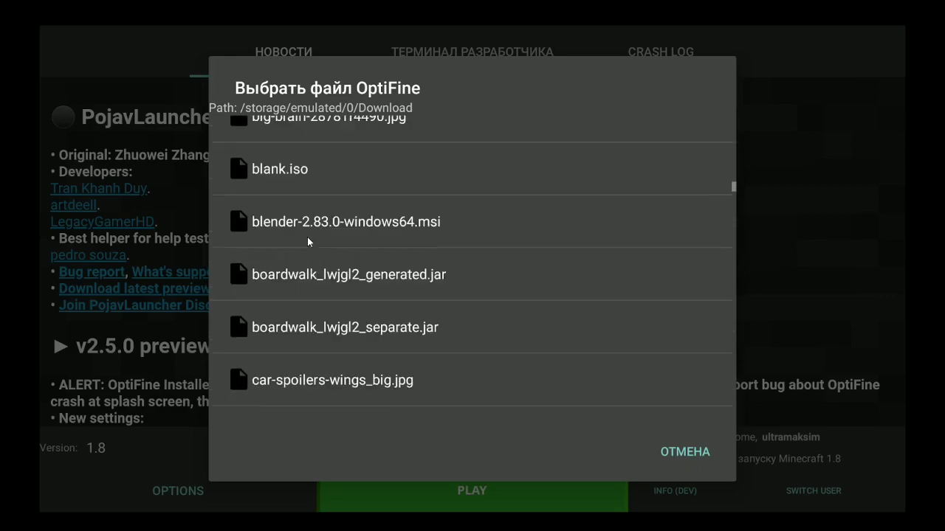
scroll(316, 244, "down", 15)
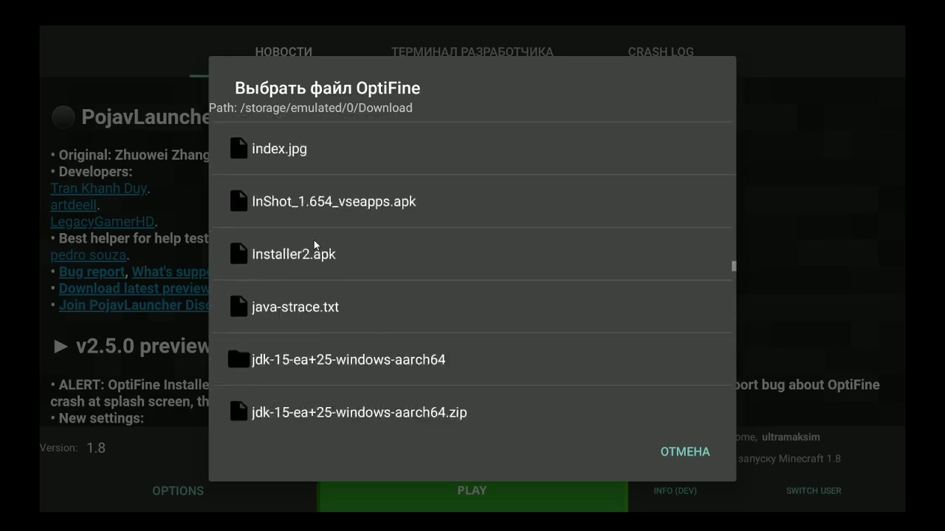
scroll(314, 244, "down", 4)
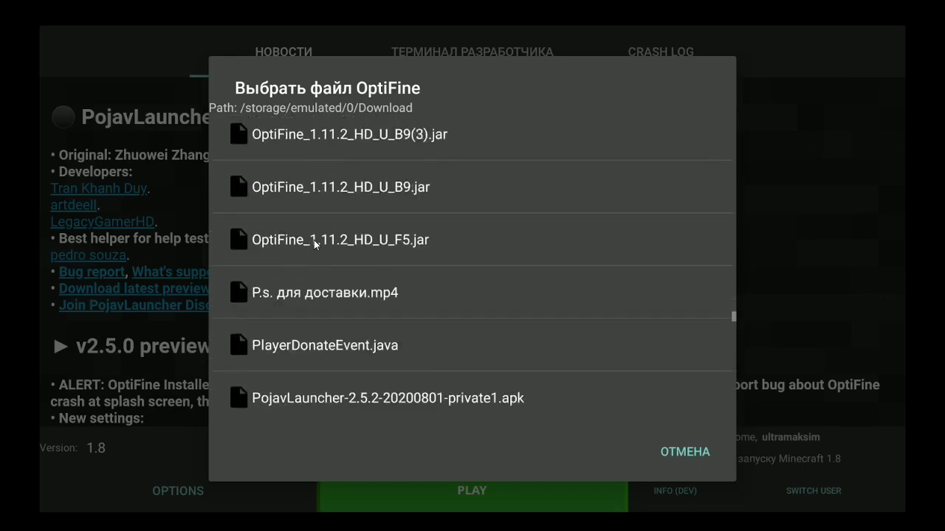
scroll(316, 246, "up", 3)
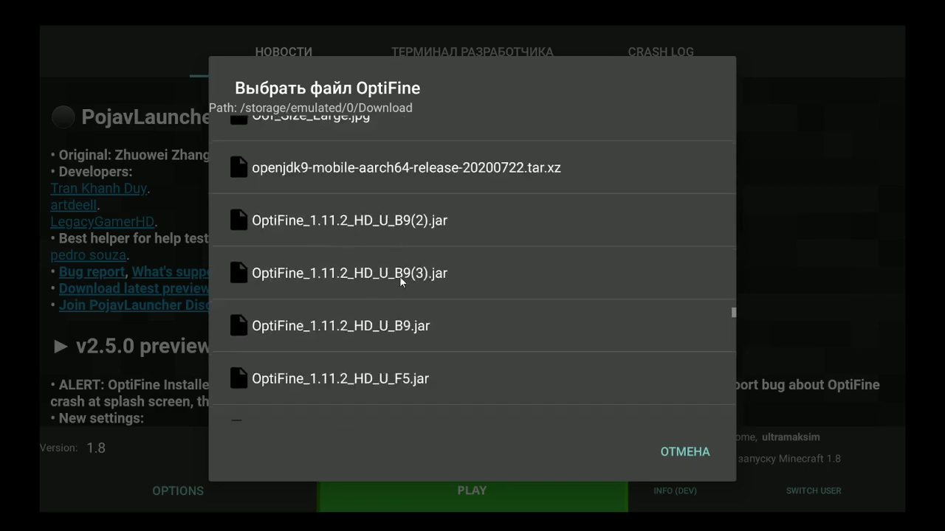
left_click(373, 275)
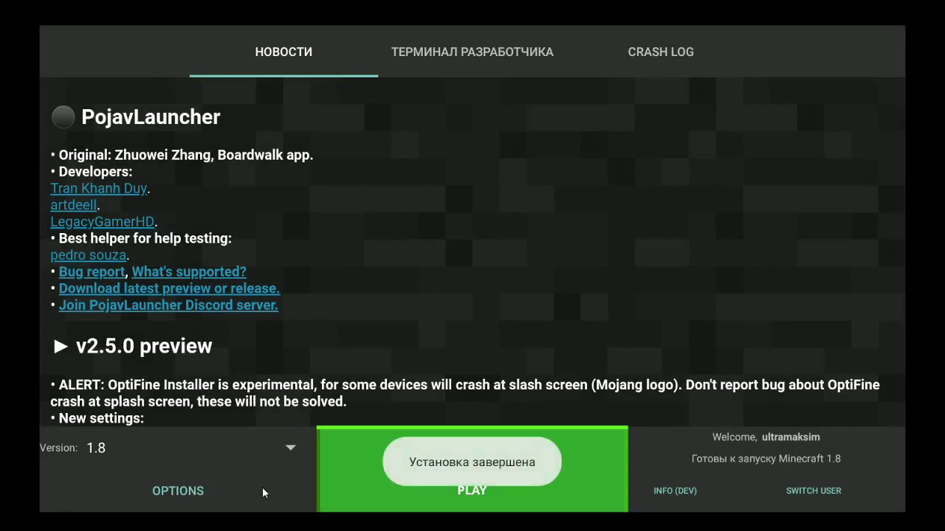
Step: Choose the 1.11.2-OptiFine_HD version in the launcher and start the game
left_click(291, 455)
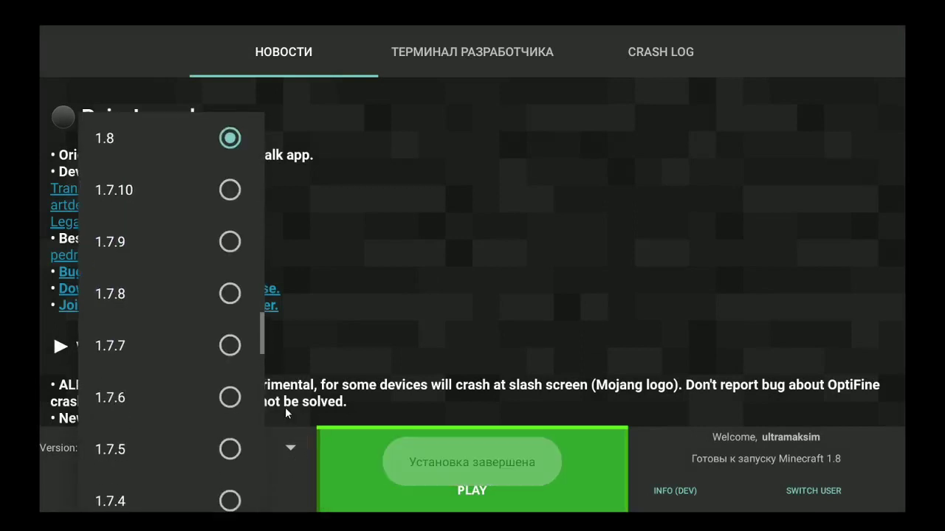
scroll(218, 416, "down", 2)
scroll(219, 415, "down", 5)
scroll(245, 392, "down", 10)
scroll(231, 428, "up", 3)
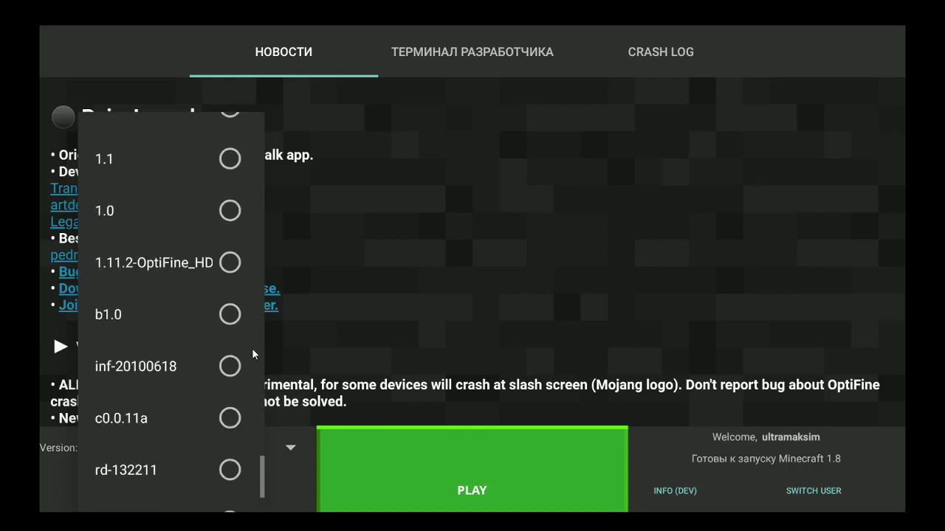
left_click(243, 268)
left_click(427, 450)
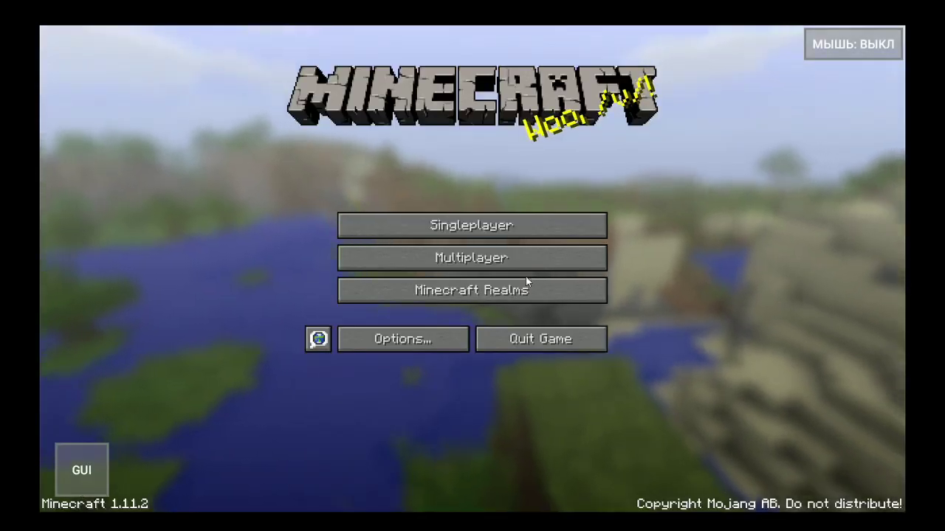
Step: Try to join the Hypixel Network server from the multiplayer list, and return to the main menu
left_click(517, 260)
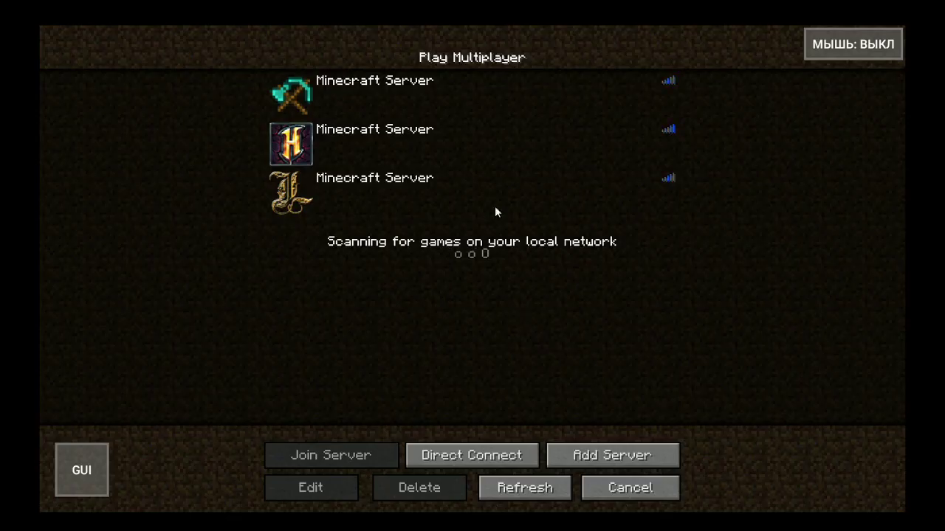
double_click(301, 151)
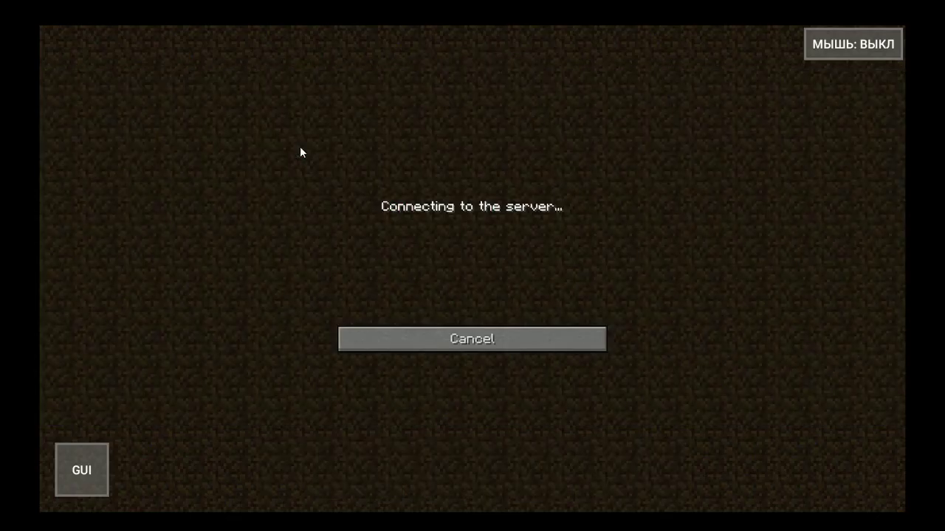
left_click(485, 305)
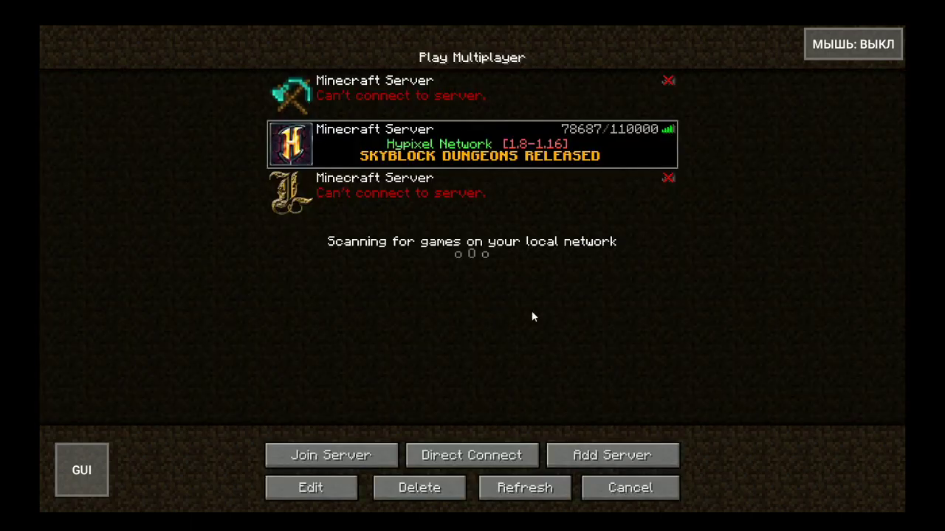
left_click(674, 495)
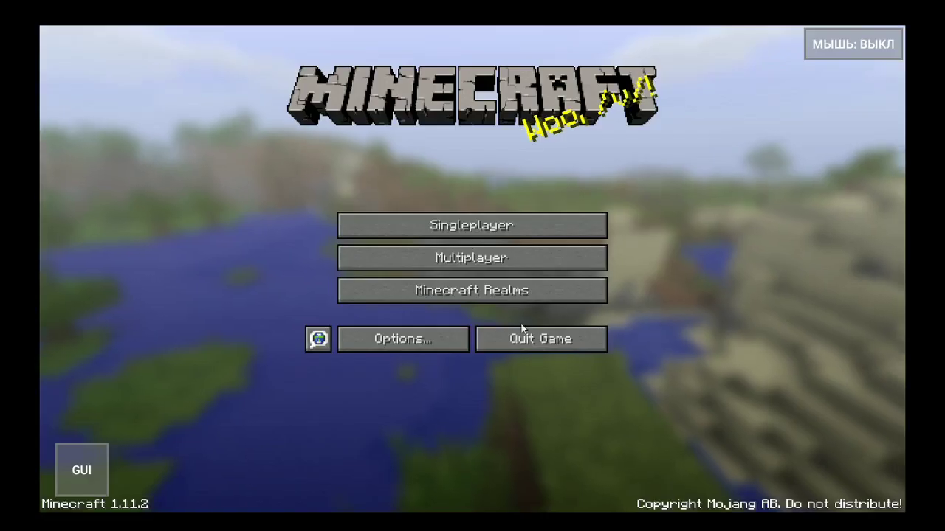
Step: Examine the OptiFine options in the game's Video Settings and return to the main menu
left_click(434, 349)
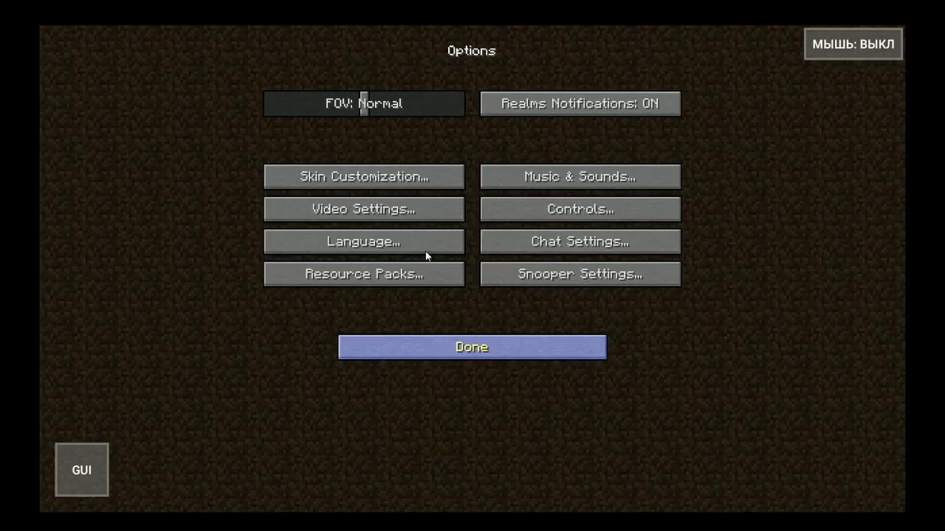
left_click(389, 214)
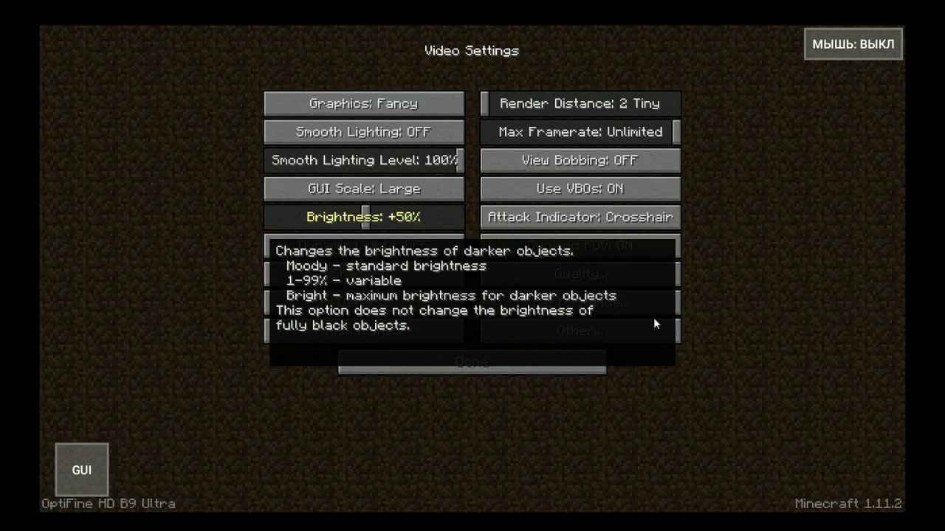
left_click(565, 360)
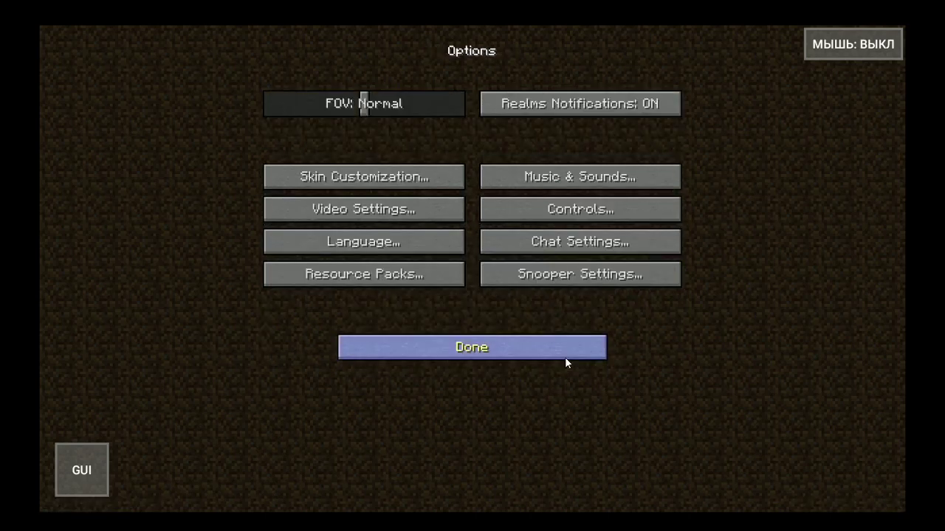
left_click(565, 360)
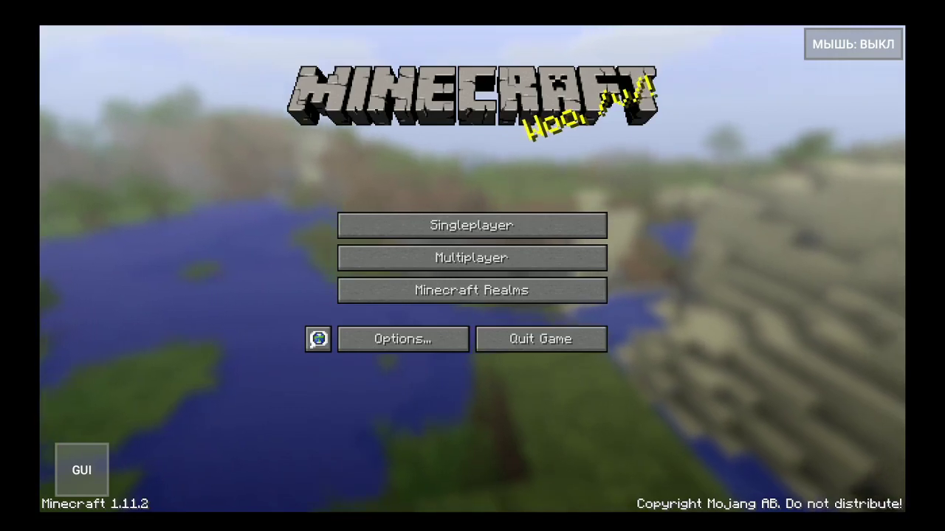